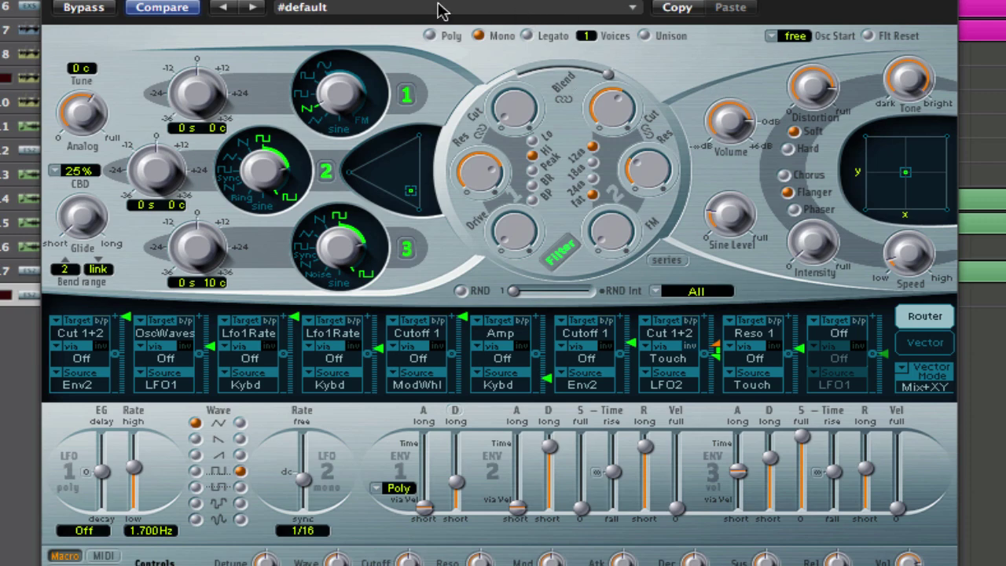
Load the #default setting and make the synth monophonic with Unison turned off.
click(337, 9)
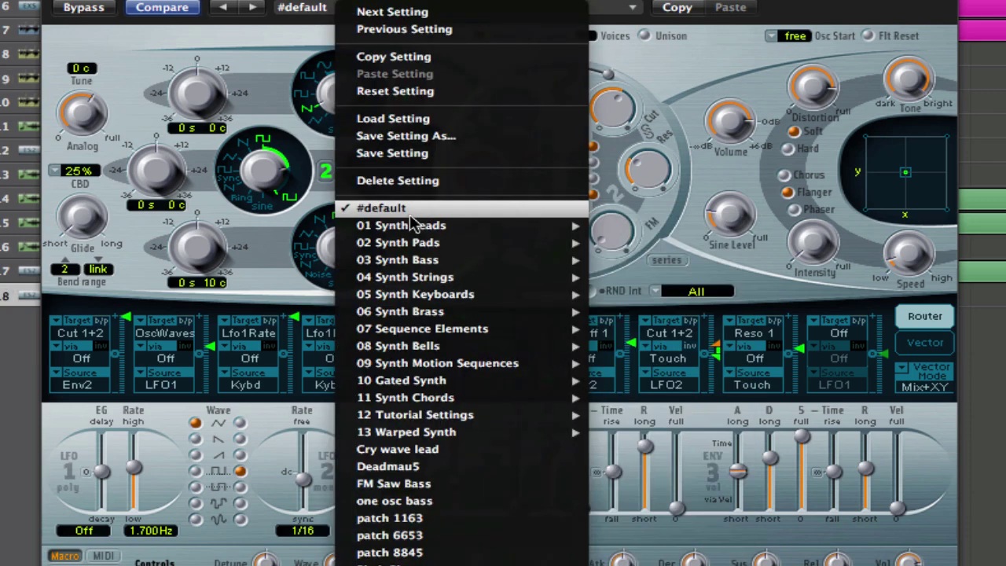
click(412, 210)
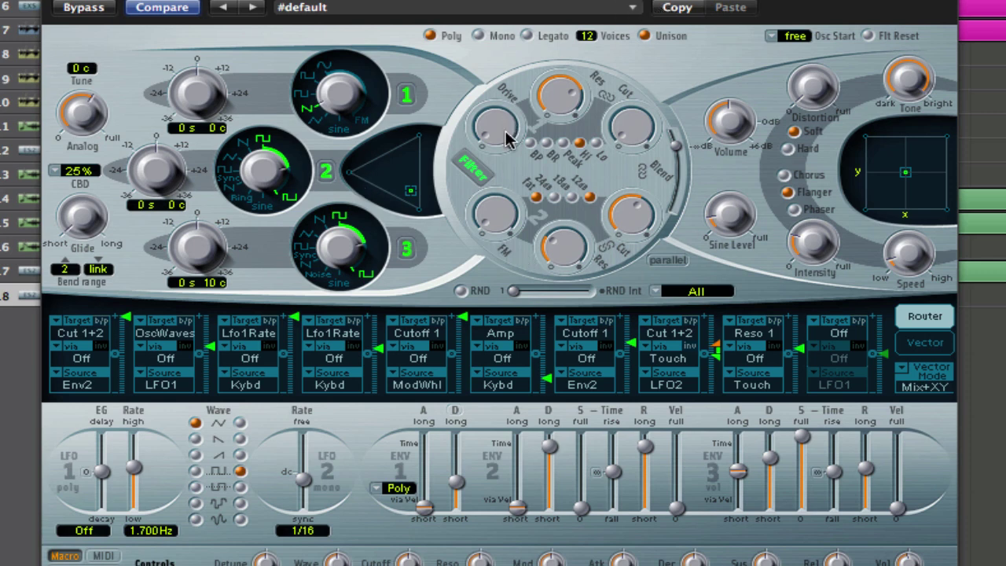
click(495, 40)
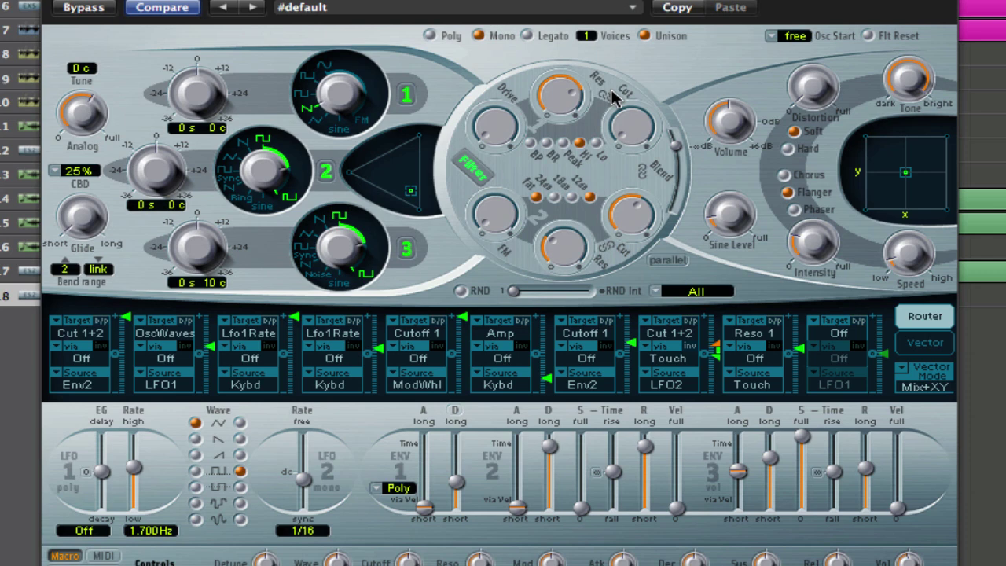
click(644, 36)
Shape the output section by raising the soft distortion, fine-tuning the sine level and removing the flanger intensity.
drag(730, 129, 712, 52)
mouse_move(813, 86)
mouse_down()
mouse_move(801, 16)
mouse_move(822, 99)
mouse_move(810, 83)
mouse_up()
click(920, 79)
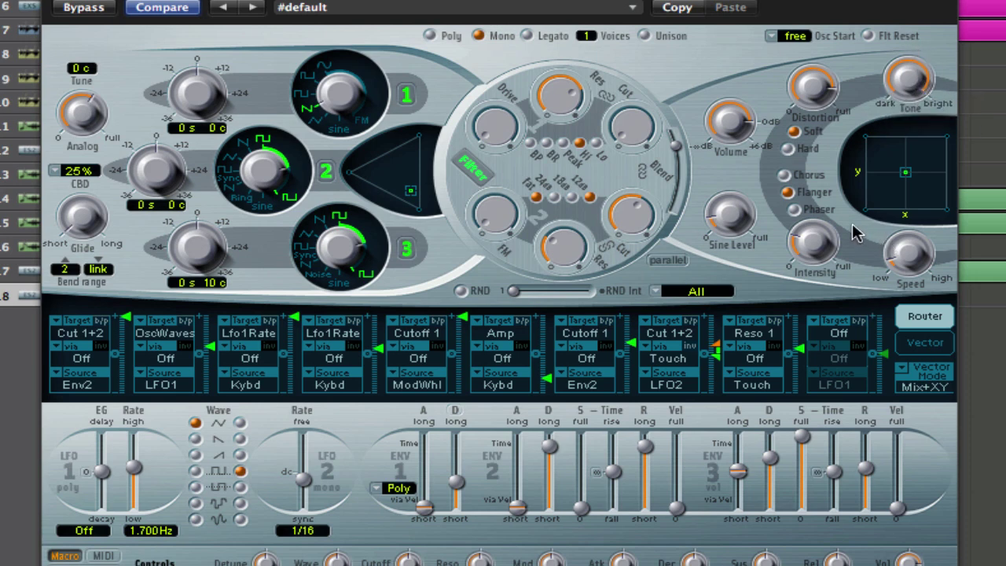
click(729, 221)
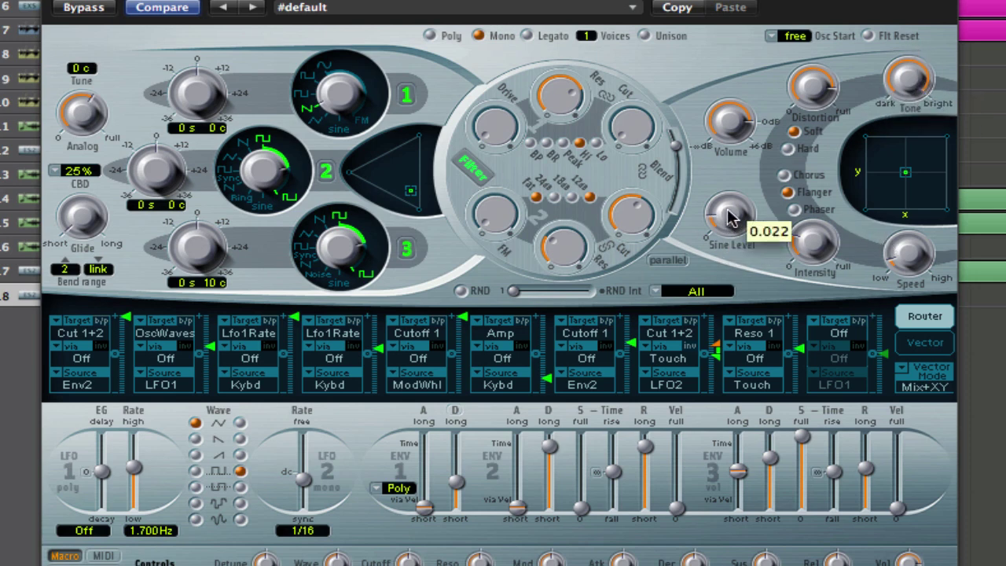
drag(729, 218, 729, 216)
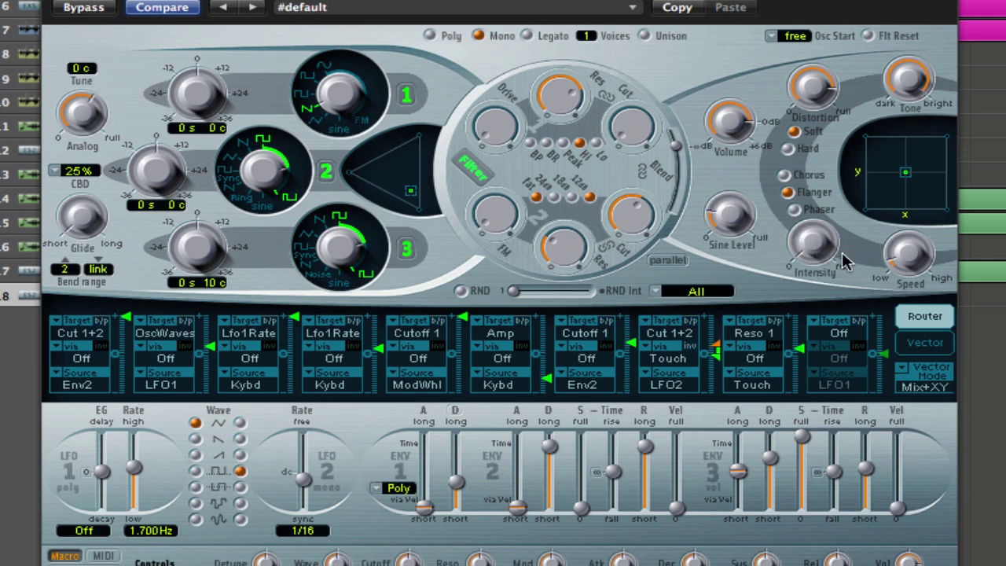
Run the filters in series, blend fully to Filter 2, and open its cutoff with no resonance.
click(665, 261)
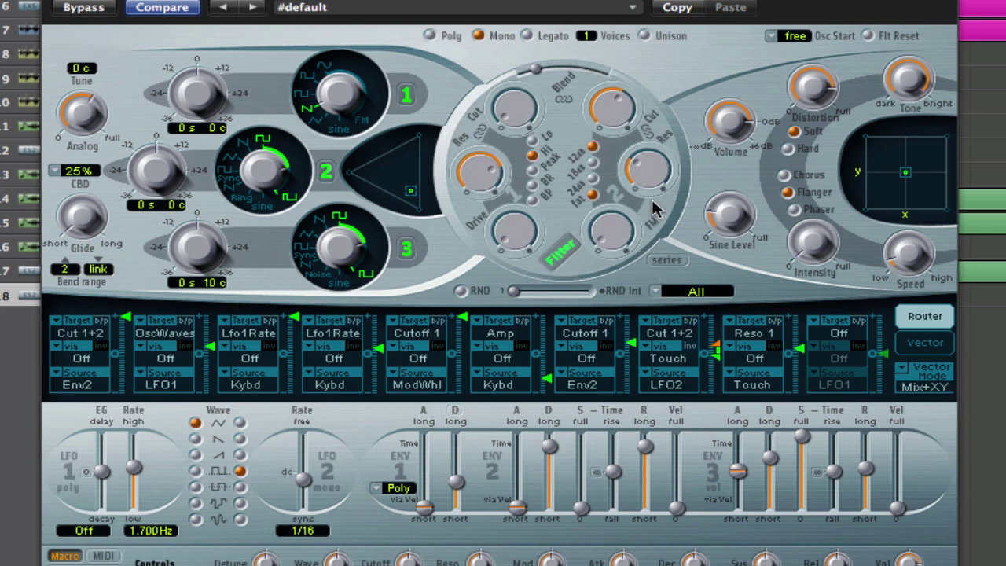
drag(538, 75, 658, 124)
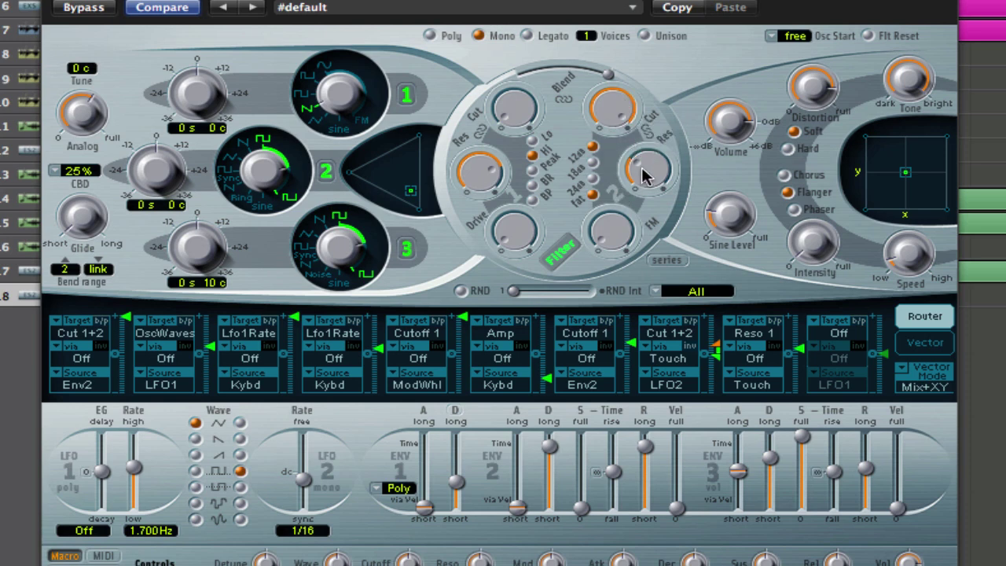
drag(645, 168, 649, 225)
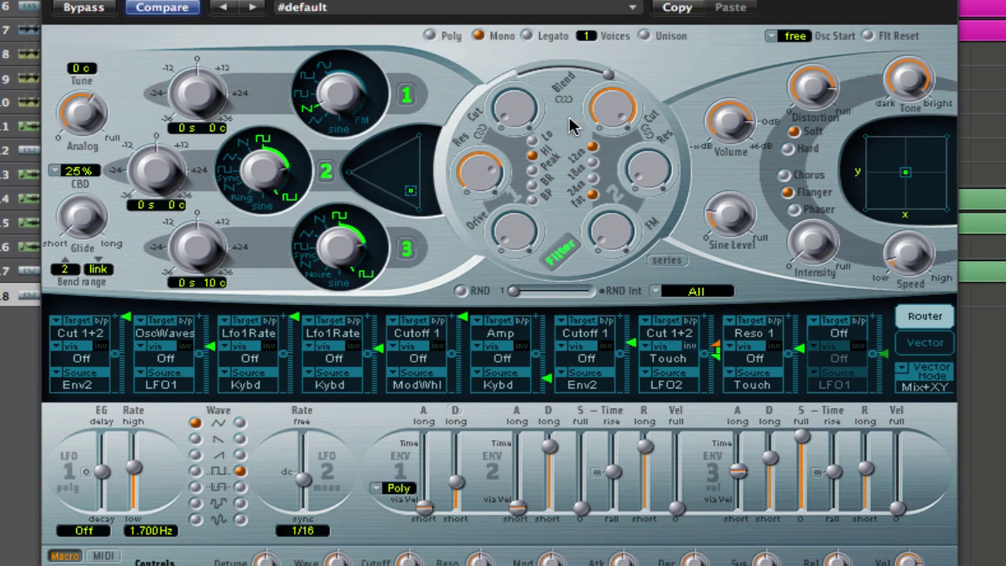
Give Filter 2 the 24 dB slope and add a little filter drive.
click(594, 179)
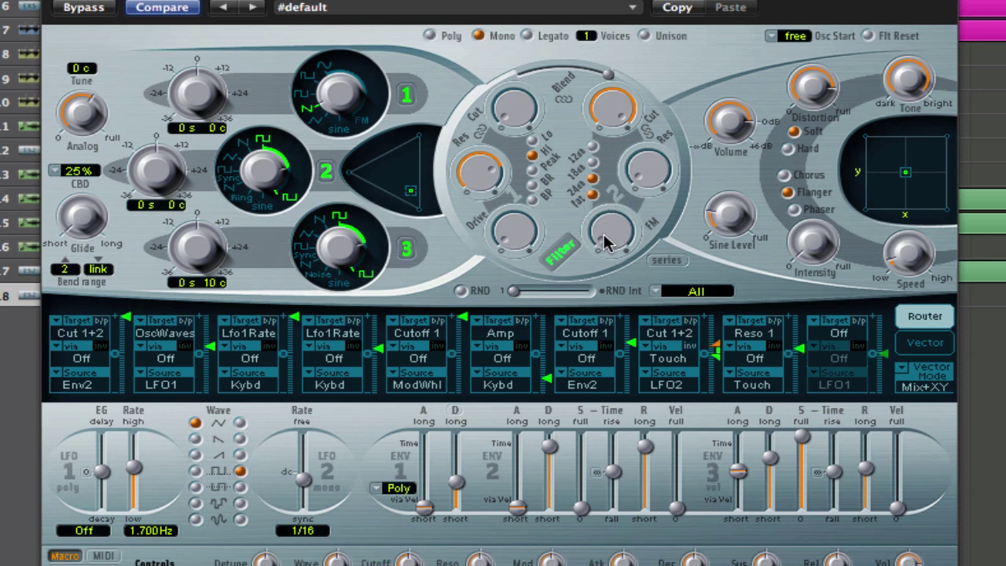
click(517, 240)
drag(517, 241, 522, 214)
Reduce Analog to zero, switch off oscillator 3, and add a small amount of glide.
drag(100, 122, 68, 110)
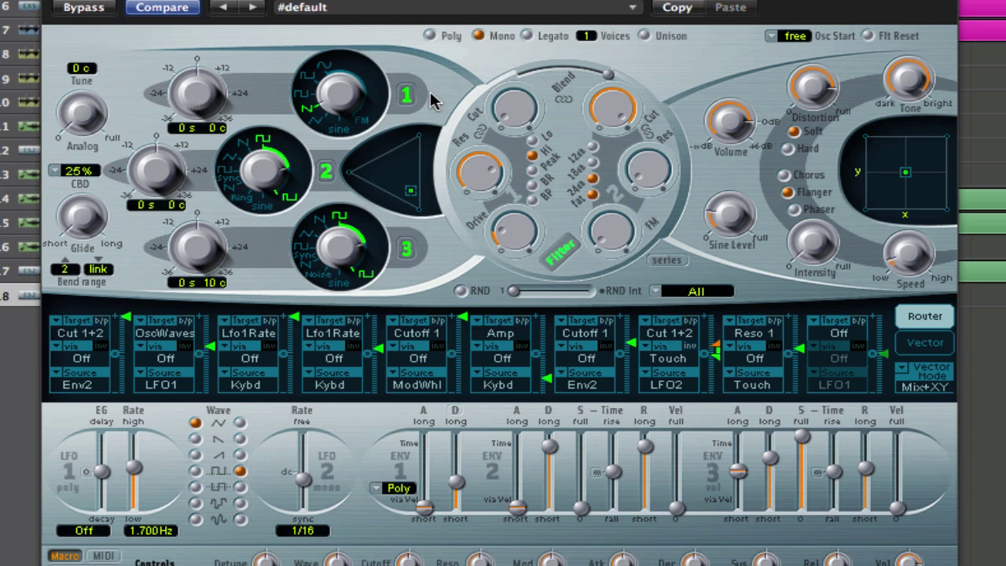
click(406, 249)
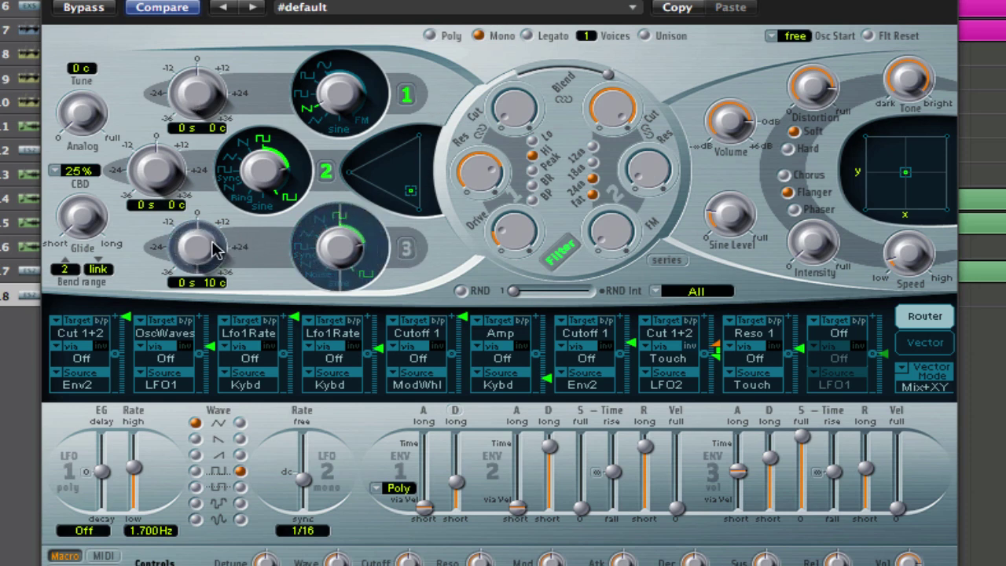
drag(96, 229, 88, 169)
Set oscillator 1 to the FM waveform with a moderate FM amount and tune it to -12 semitones.
drag(339, 102, 341, 47)
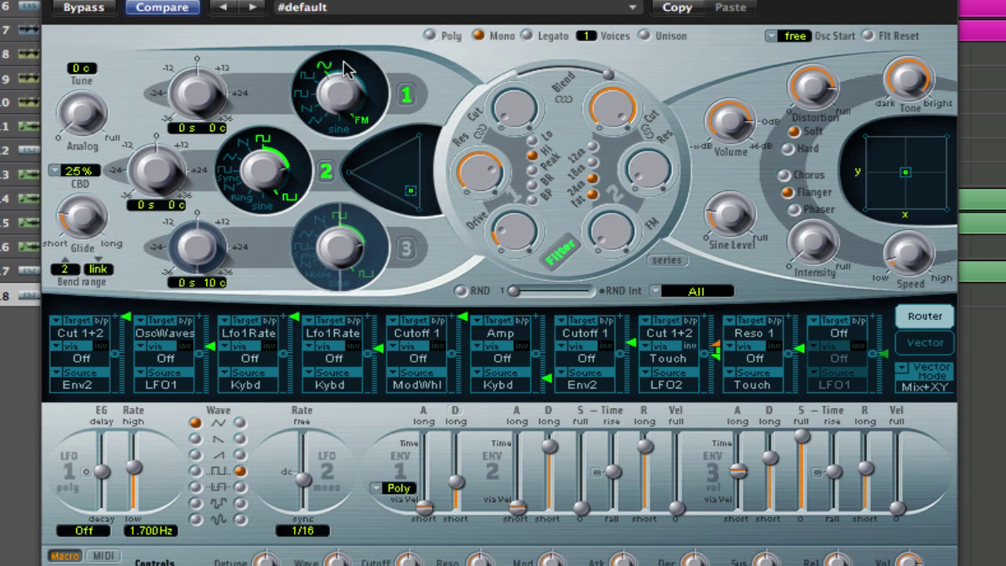
drag(337, 103, 379, 124)
drag(186, 130, 181, 199)
Give oscillator 2 a sawtooth wave tuned to 12 semitones, and place the mix point between oscillators 1 and 2.
click(245, 156)
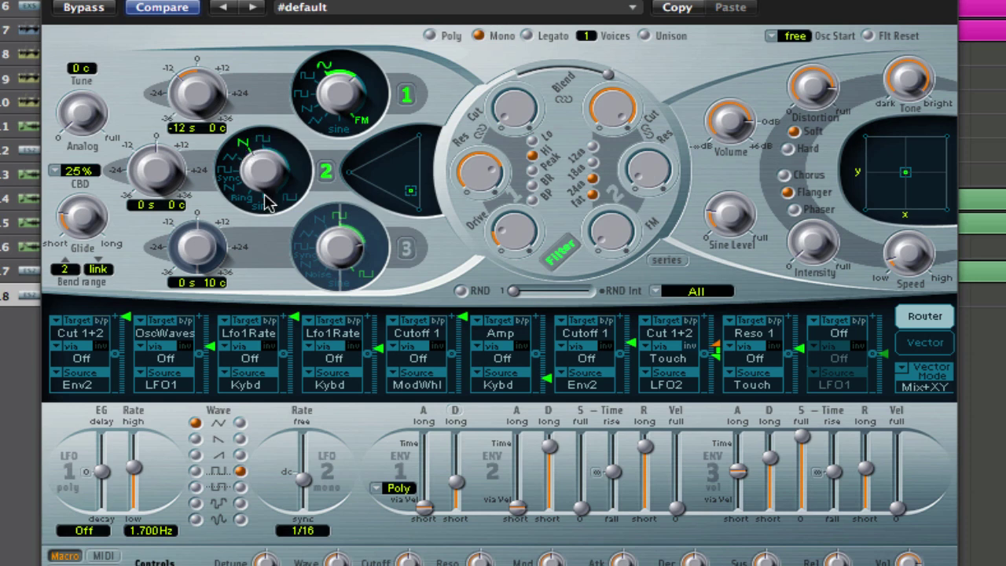
drag(411, 193, 391, 146)
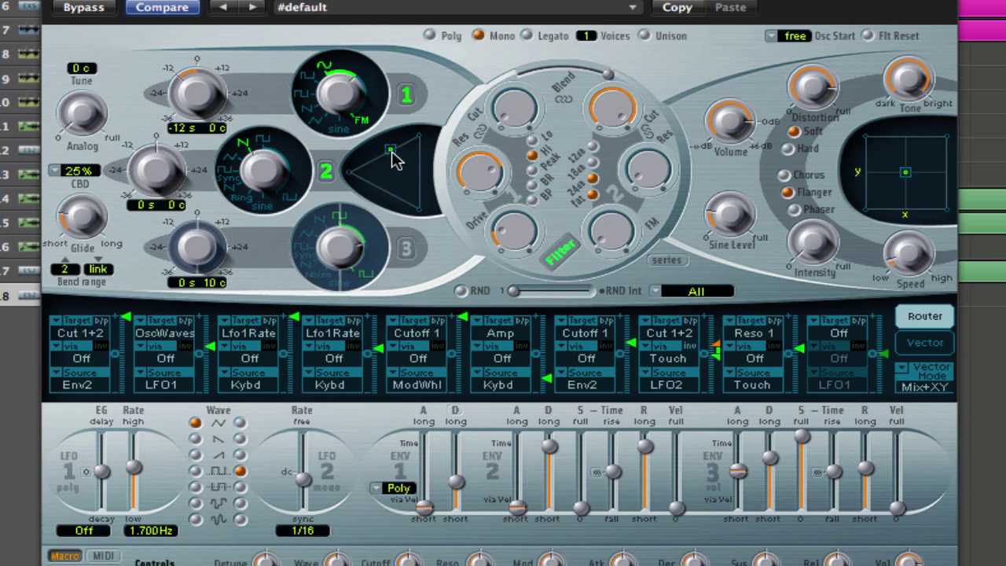
mouse_move(392, 152)
drag(158, 169, 160, 143)
Set the targets of the first nine modulation routings to Off.
alt+click(75, 332)
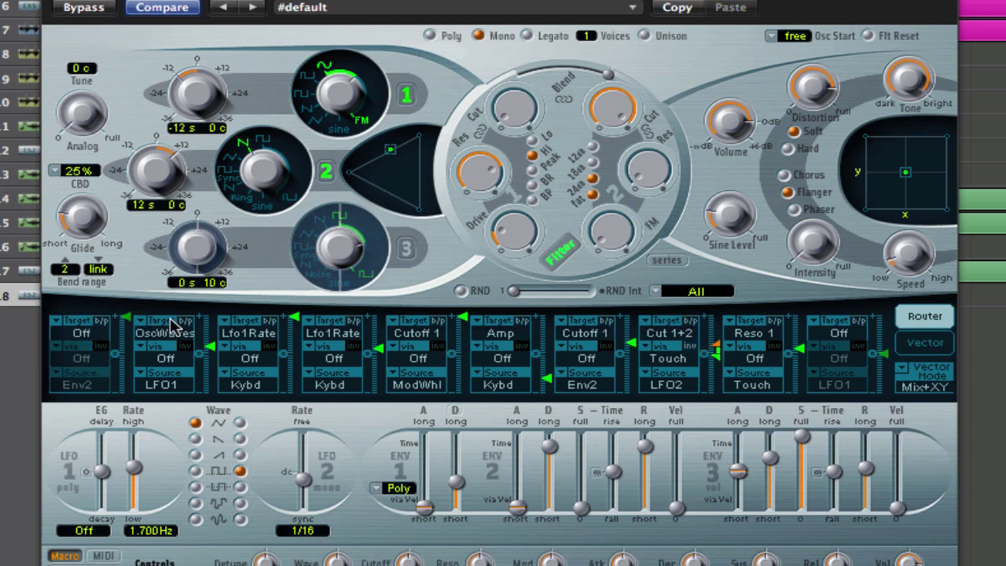
alt+click(172, 331)
alt+click(242, 331)
alt+click(318, 332)
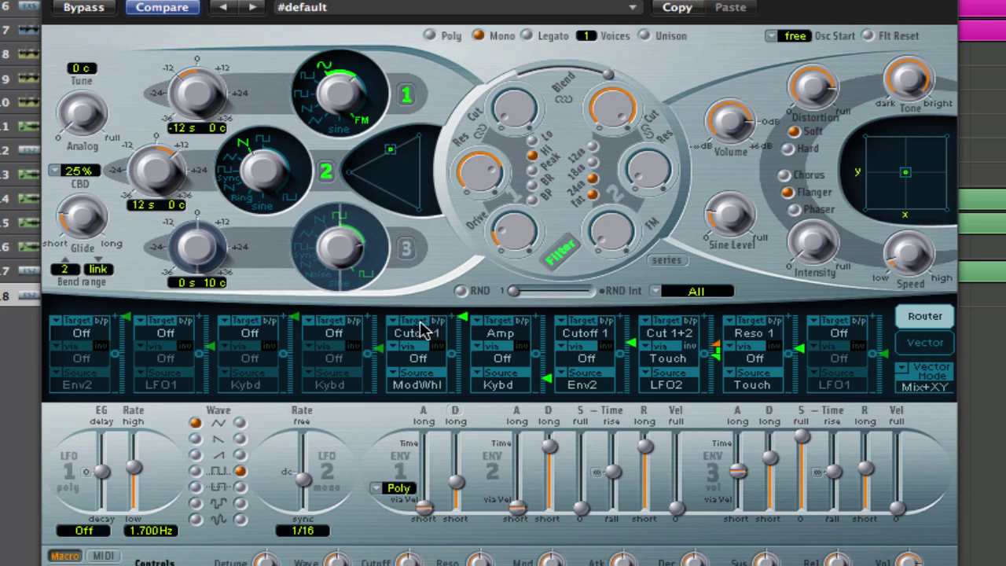
alt+click(440, 331)
alt+click(496, 329)
alt+click(593, 330)
alt+click(672, 330)
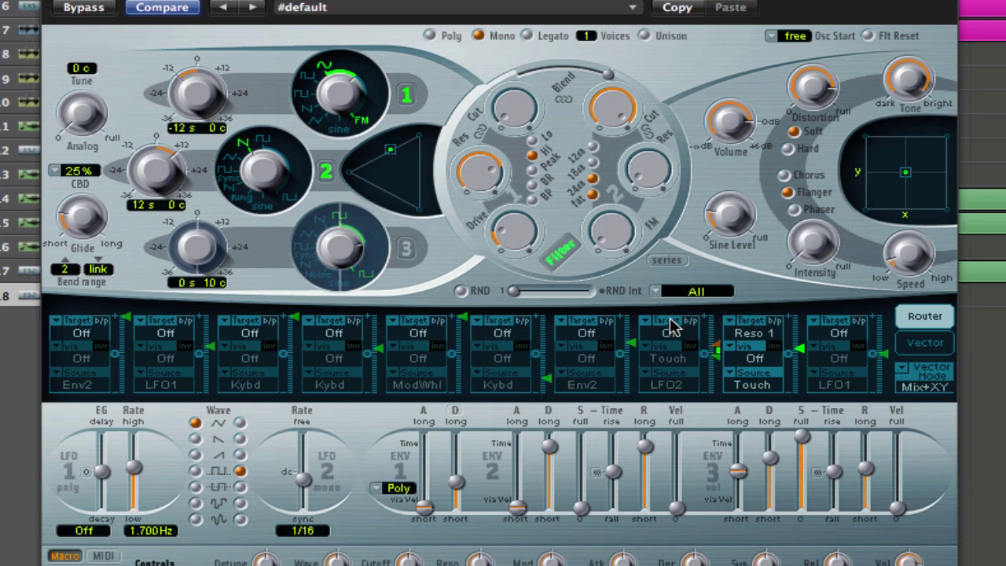
alt+click(747, 332)
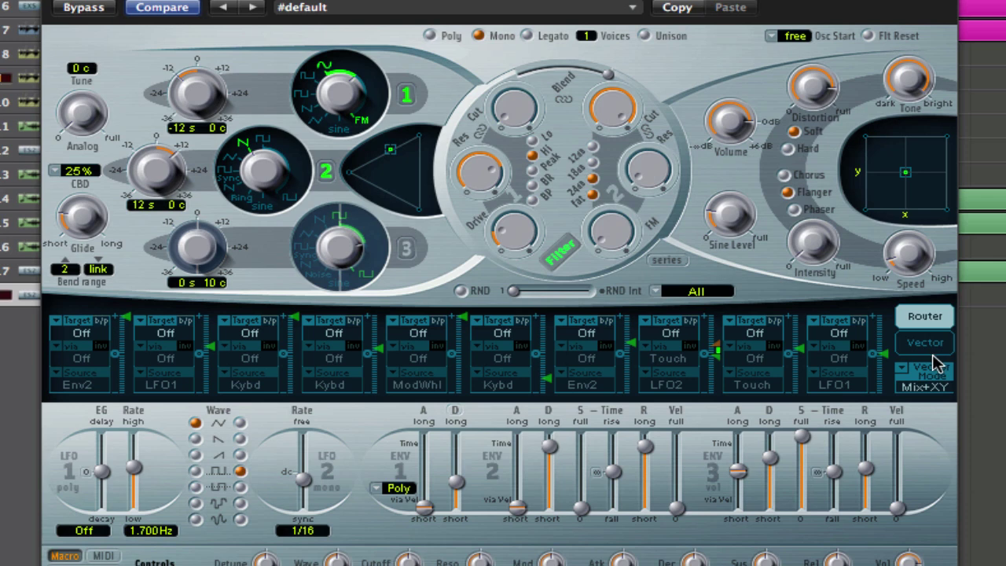
Set the vector envelope's X Target to Off and switch Vector Mode to Off.
click(941, 349)
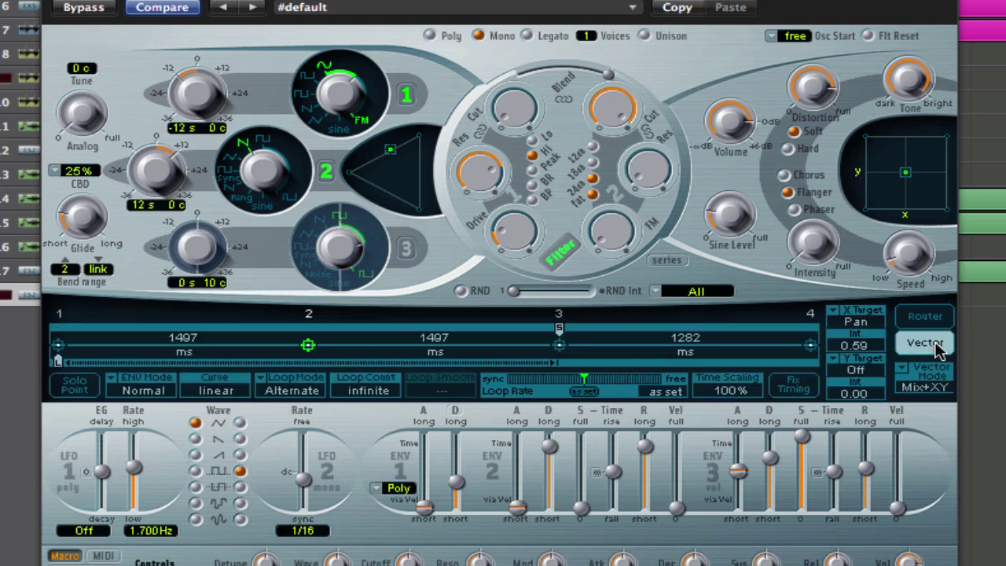
click(856, 322)
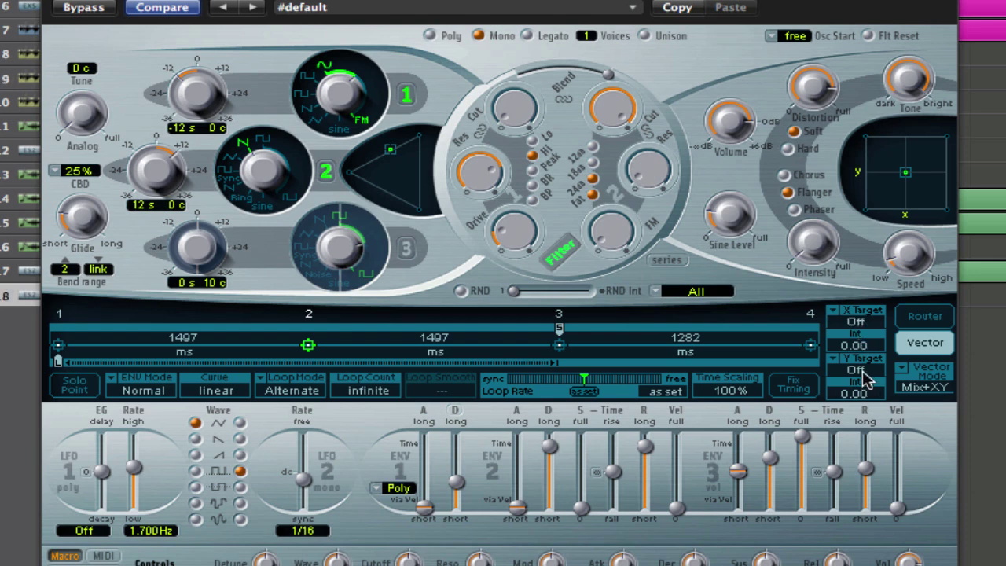
click(940, 393)
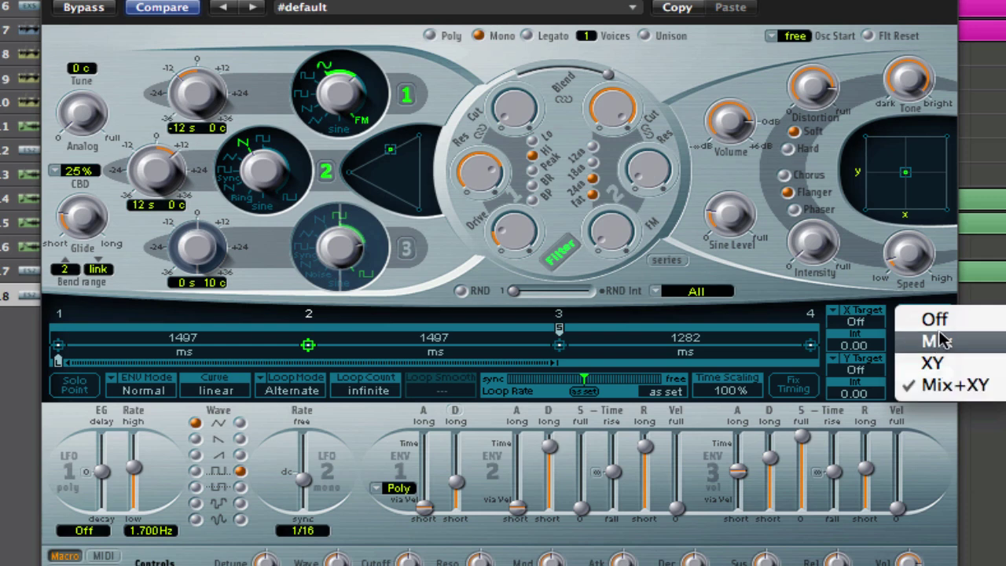
click(880, 321)
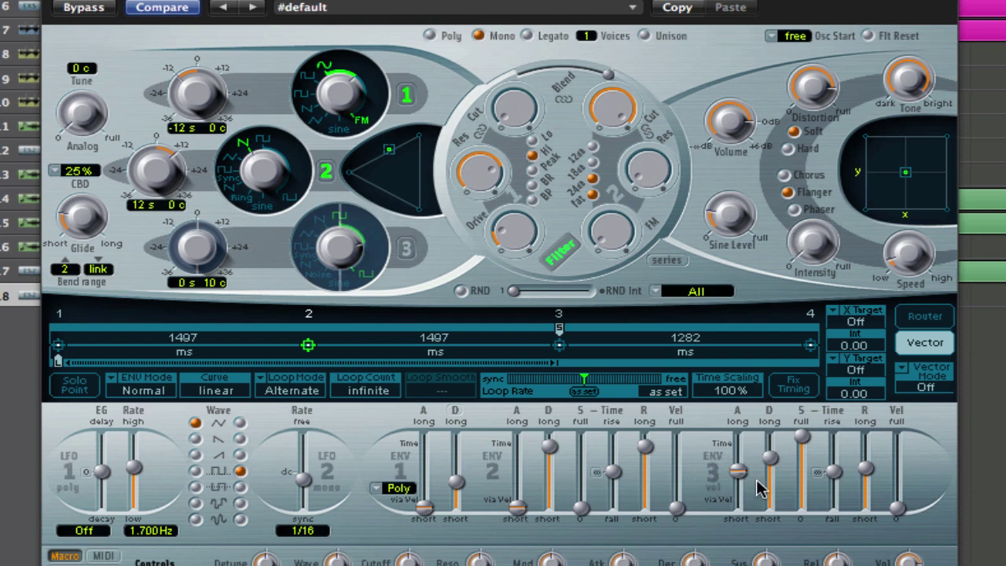
Shorten envelope 3's attack to its minimum and its release to nearly its minimum.
drag(739, 470, 744, 515)
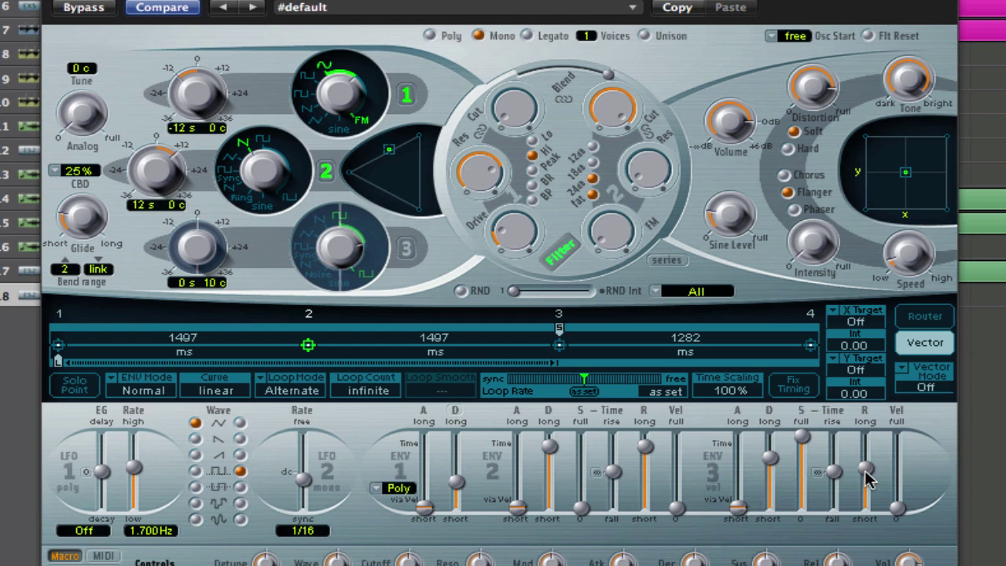
drag(865, 469, 867, 509)
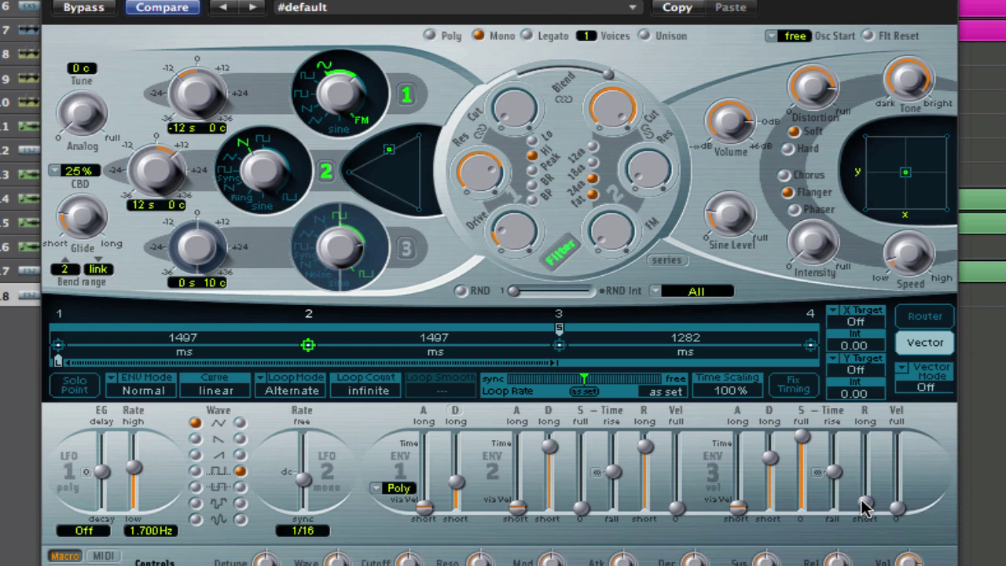